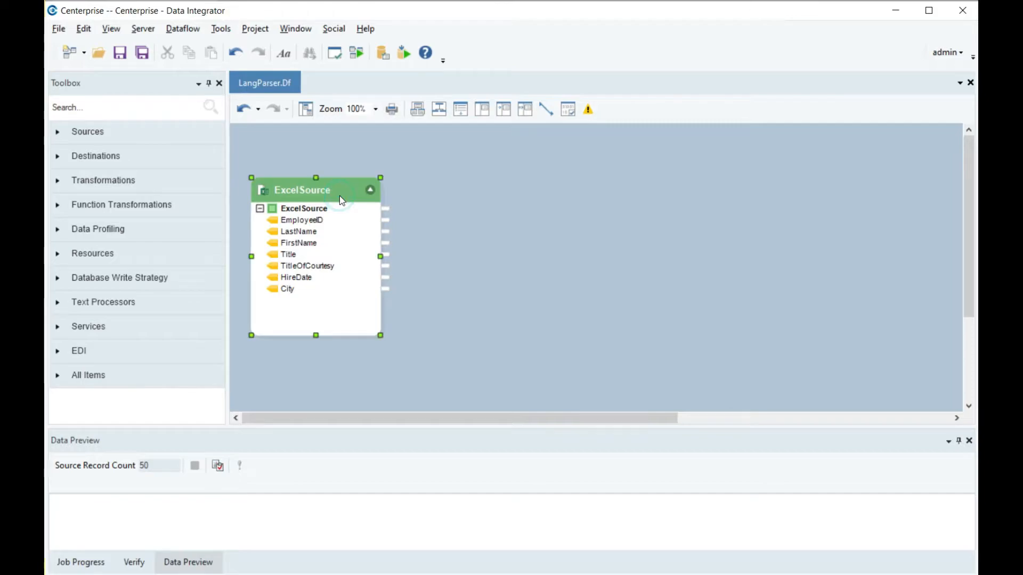
Add an Expression transformation to the dataflow beside ExcelSource and map all ExcelSource fields to it
{"action": "left_click", "coordinate": [423, 252]}
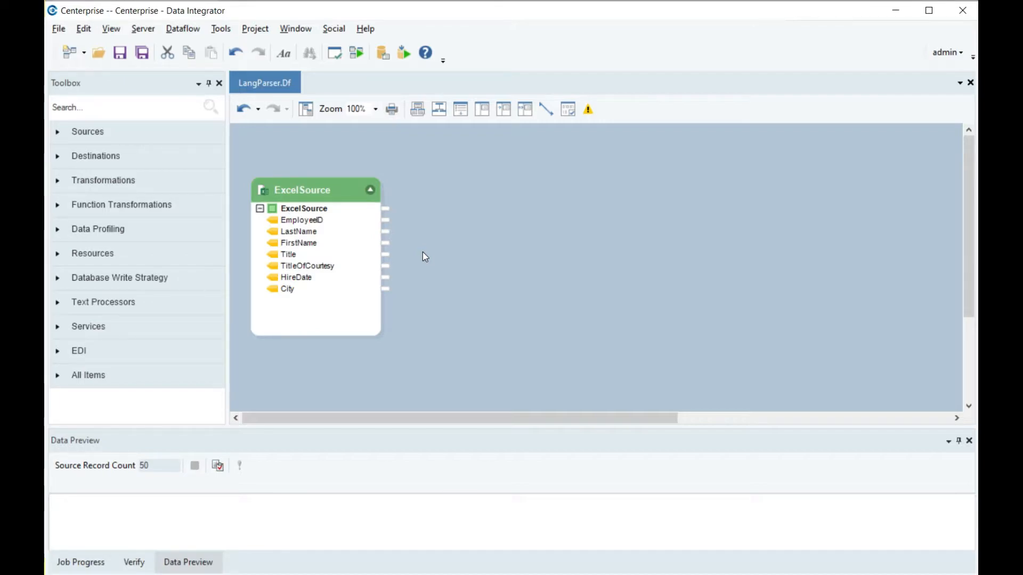
{"action": "left_click", "coordinate": [198, 193]}
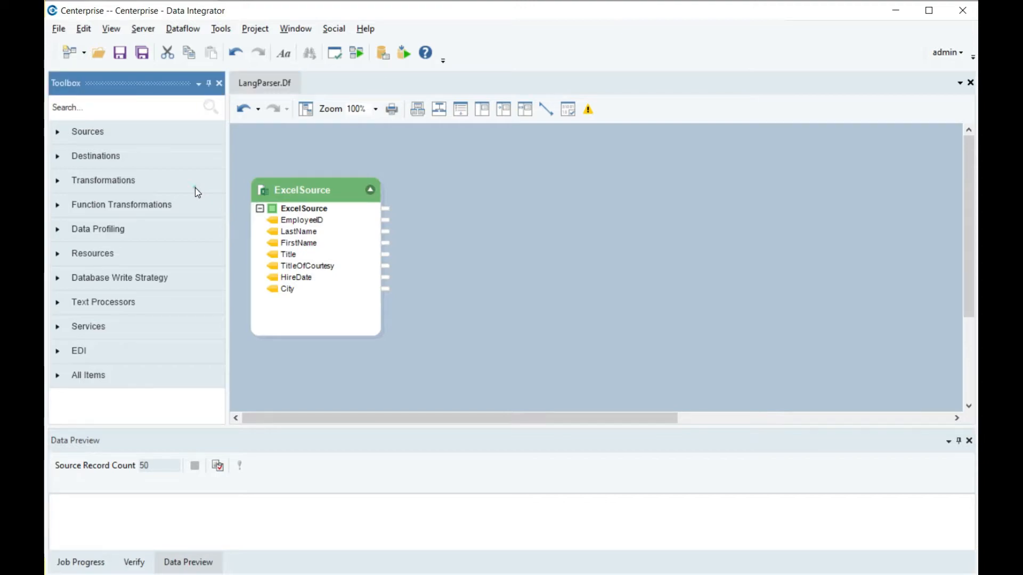
{"action": "left_click", "coordinate": [195, 189]}
{"action": "left_click_drag", "start_coordinate": [155, 350], "coordinate": [424, 191]}
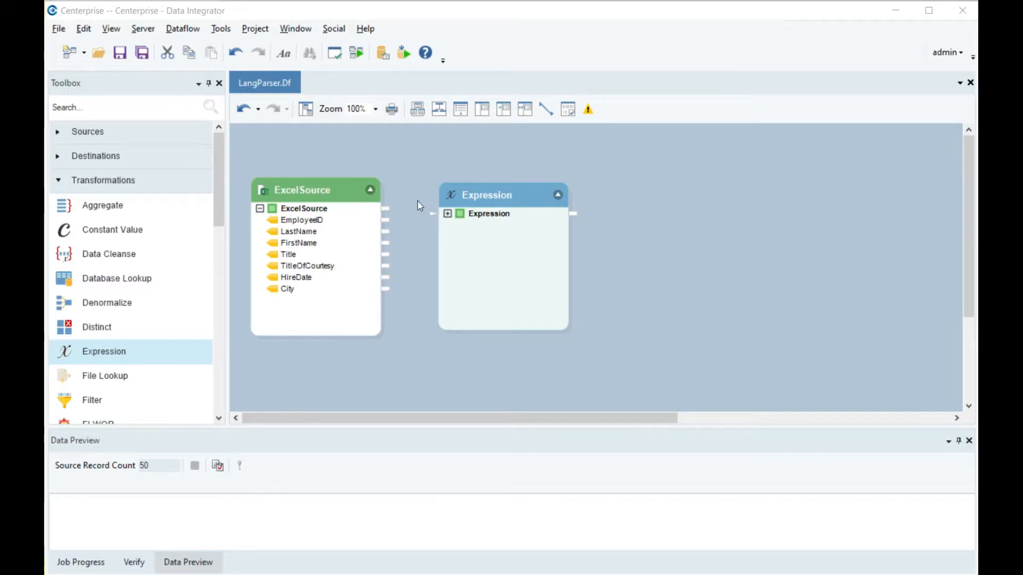
{"action": "left_click_drag", "start_coordinate": [385, 209], "coordinate": [446, 216]}
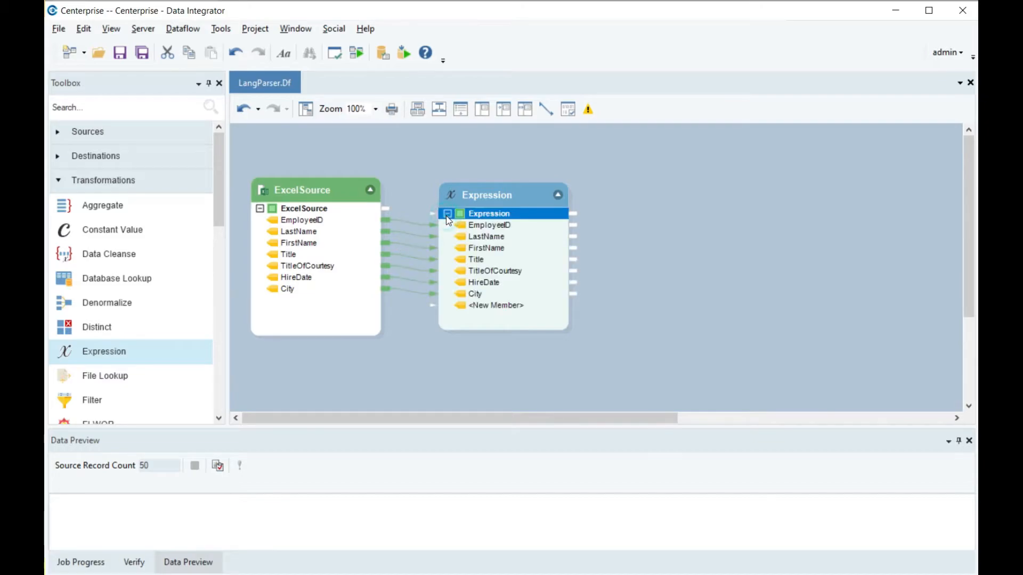
In the Expression transformation's layout, add an output-only field named EmployeeInfo with data type String
{"action": "double_click", "coordinate": [539, 197]}
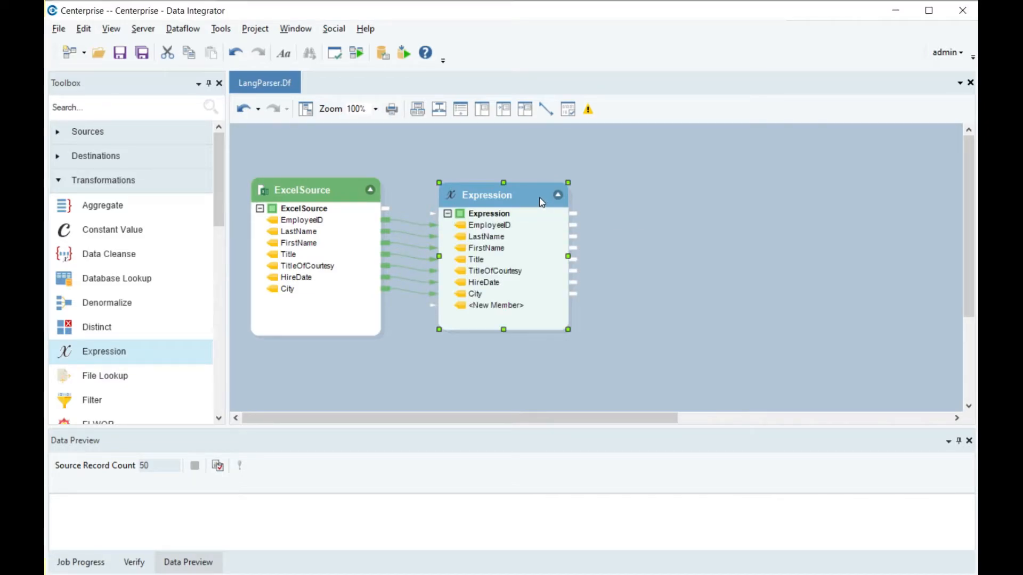
{"action": "right_click", "coordinate": [540, 198]}
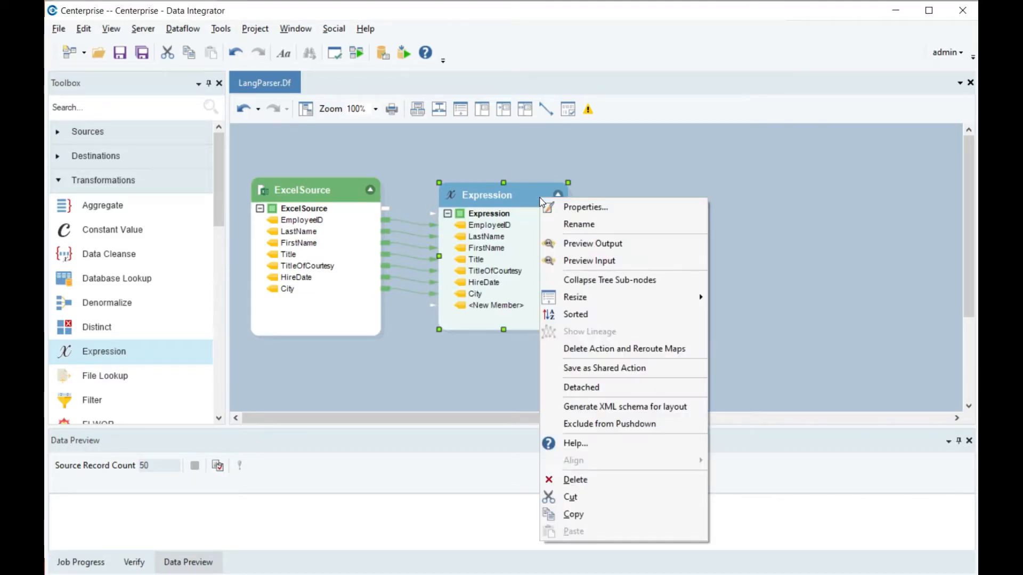
{"action": "left_click", "coordinate": [619, 212]}
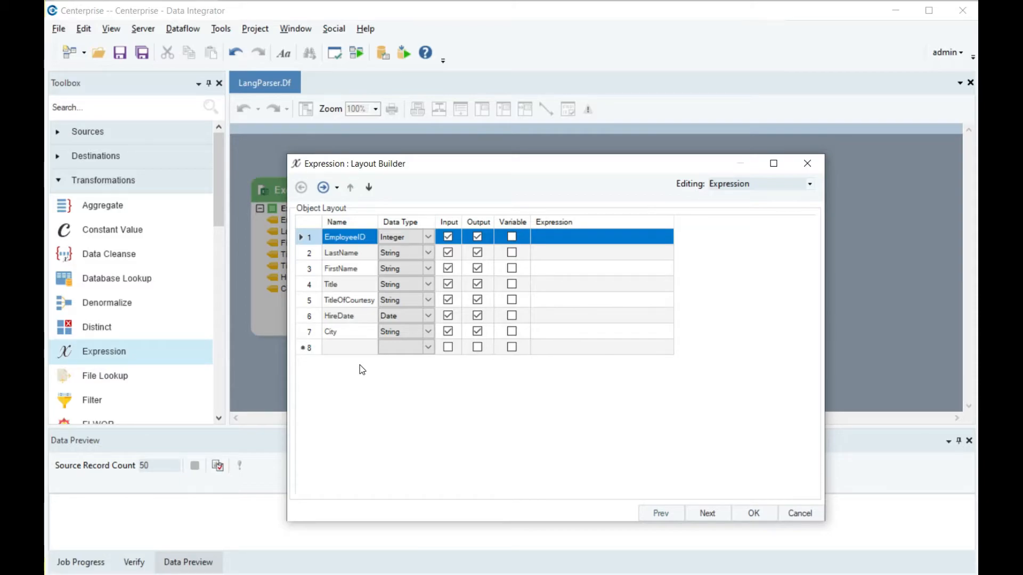
{"action": "left_click", "coordinate": [355, 350]}
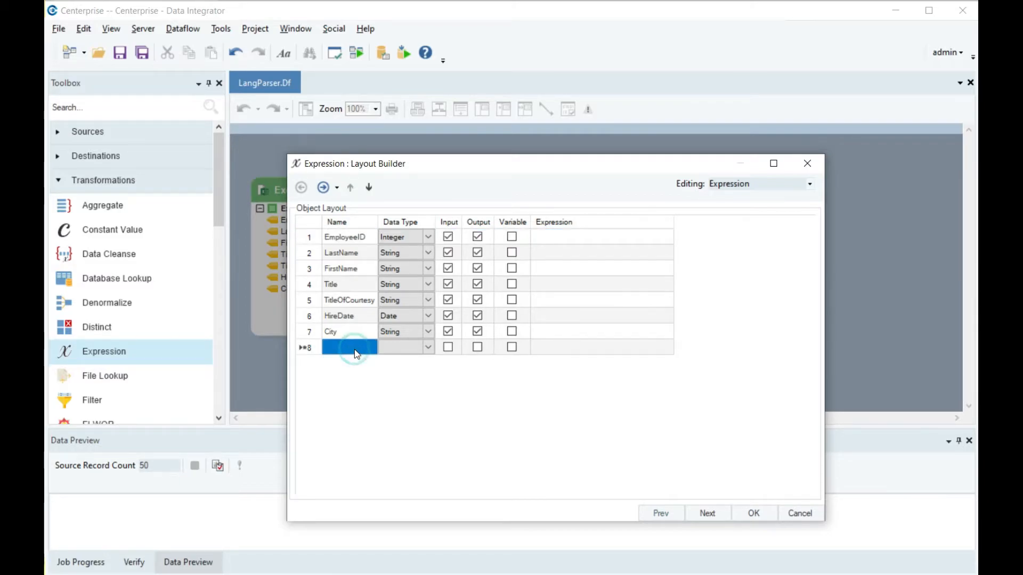
{"action": "left_click", "coordinate": [355, 349]}
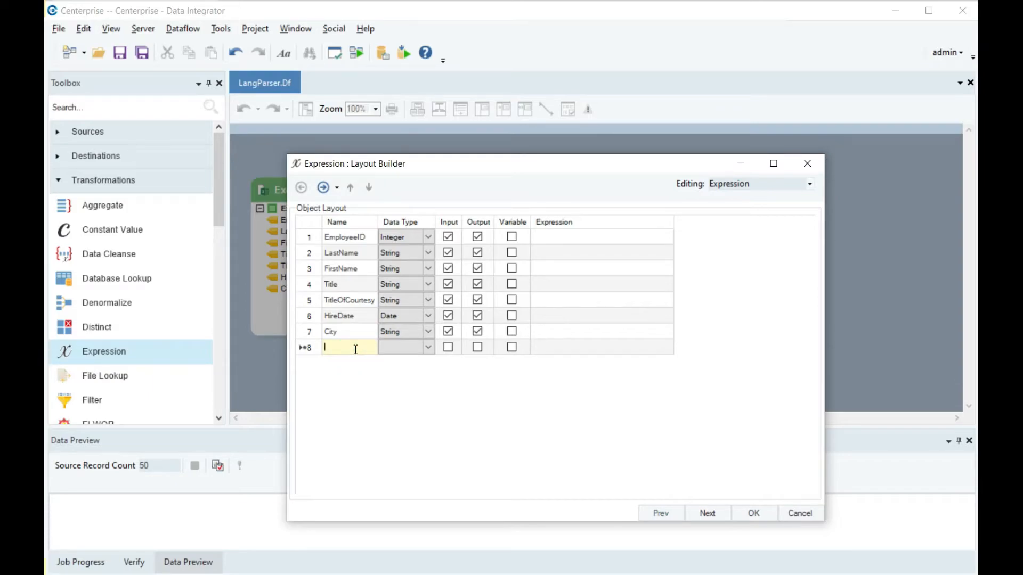
{"action": "type", "text": "EmployeeInfo"}
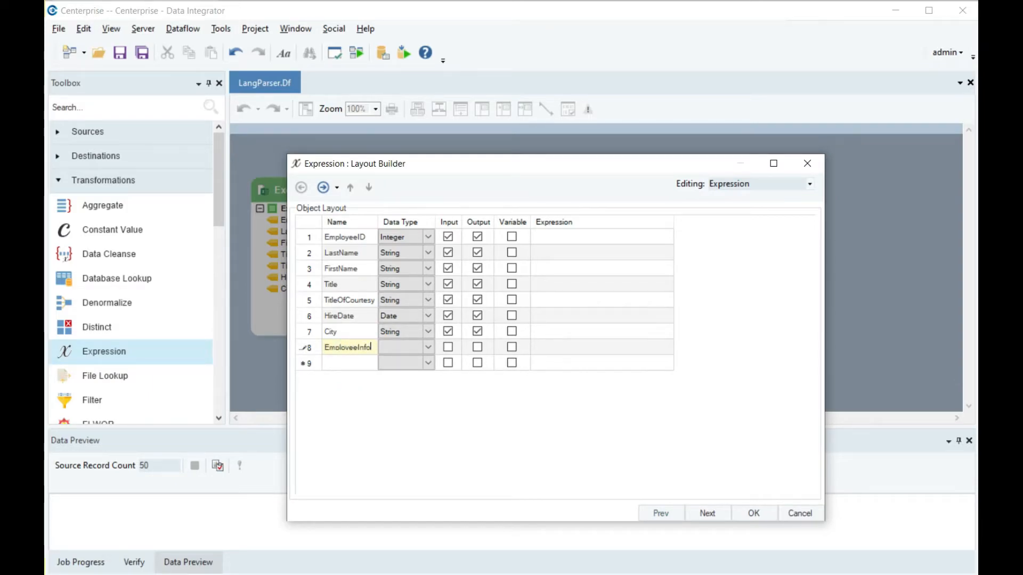
{"action": "left_click", "coordinate": [476, 347]}
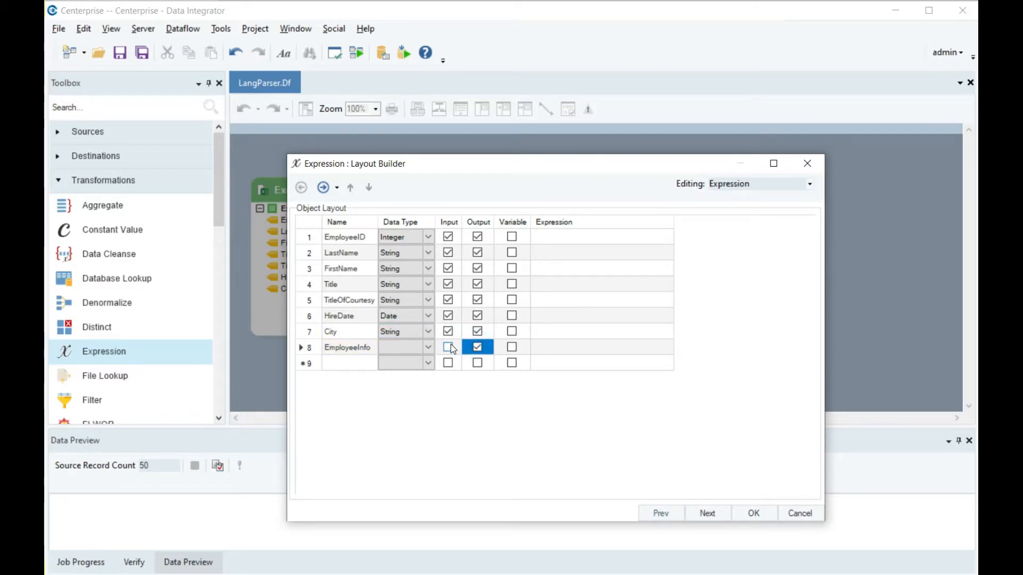
{"action": "left_click", "coordinate": [429, 347]}
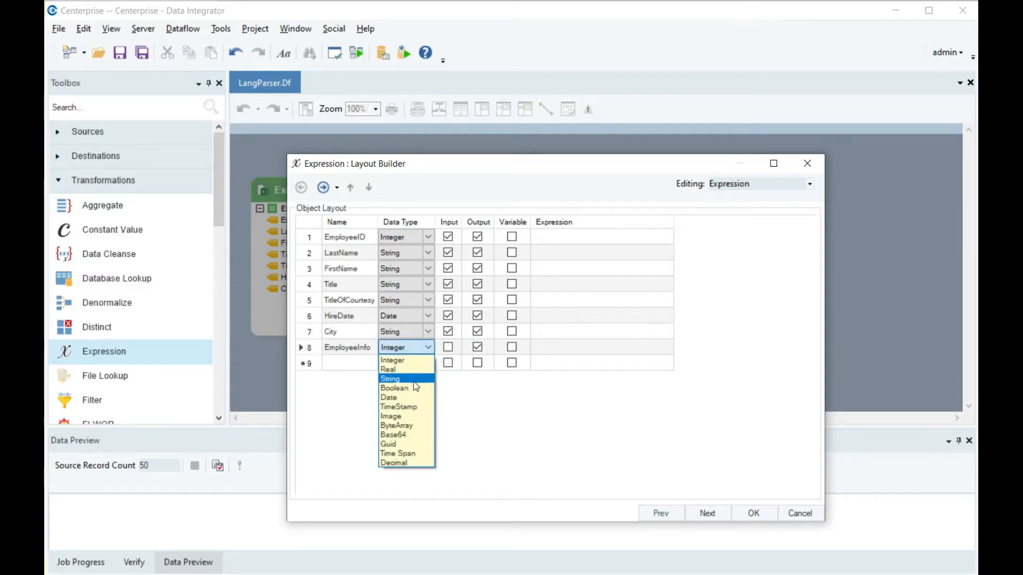
{"action": "left_click", "coordinate": [415, 381]}
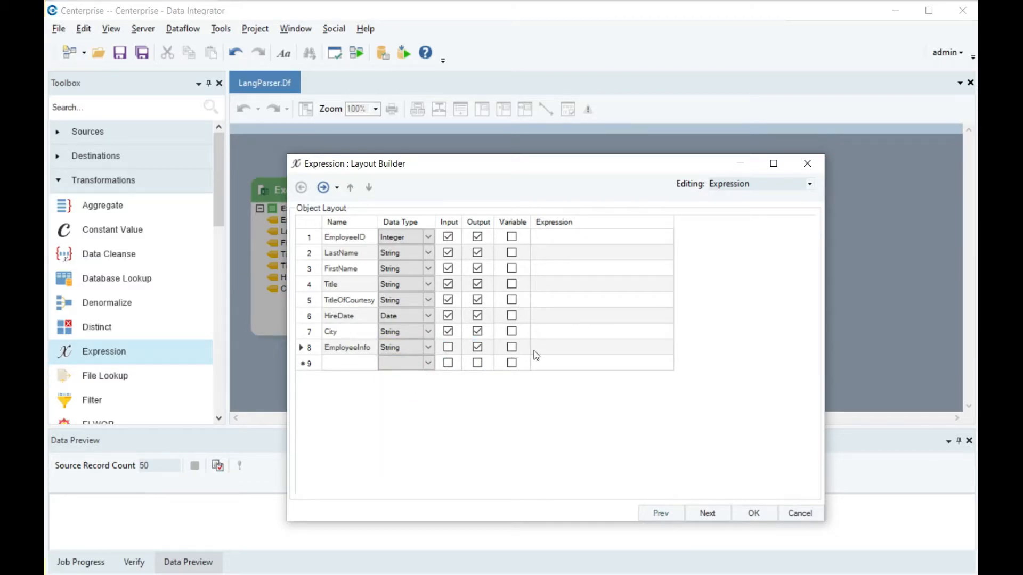
Open the Expression Builder for the EmployeeInfo field and start its expression with $
{"action": "left_click", "coordinate": [552, 347]}
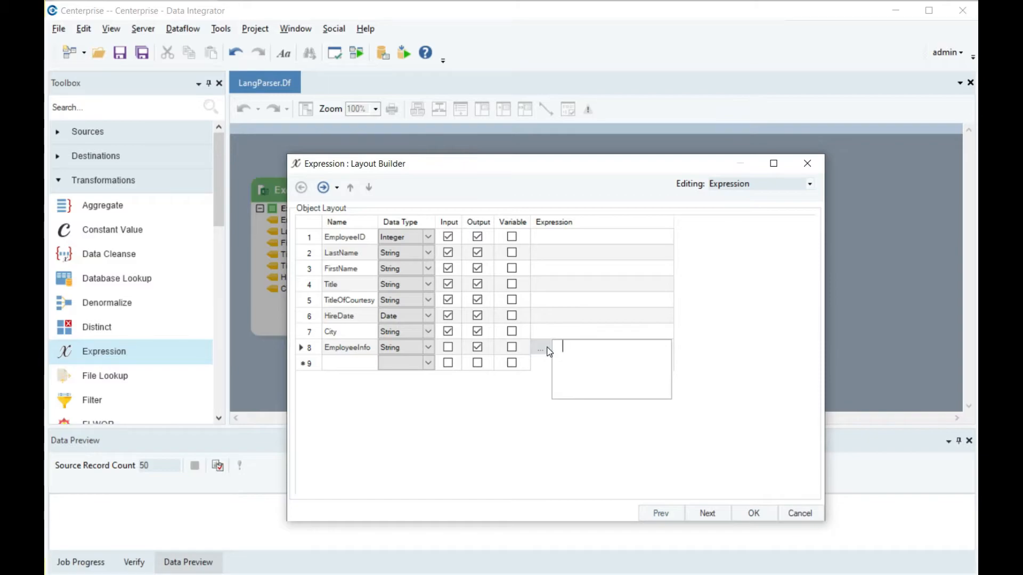
{"action": "left_click", "coordinate": [547, 349]}
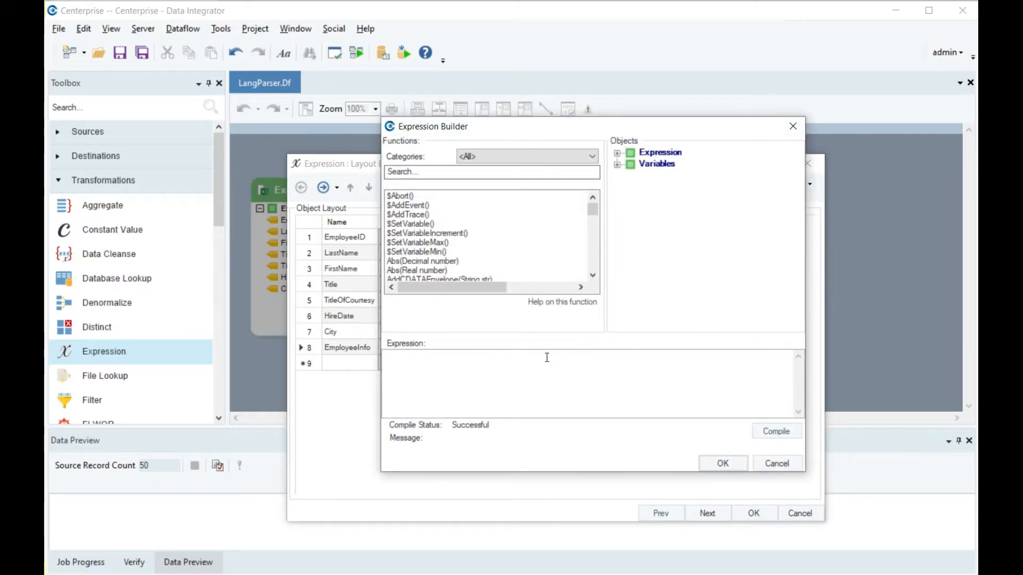
{"action": "type", "text": "$"}
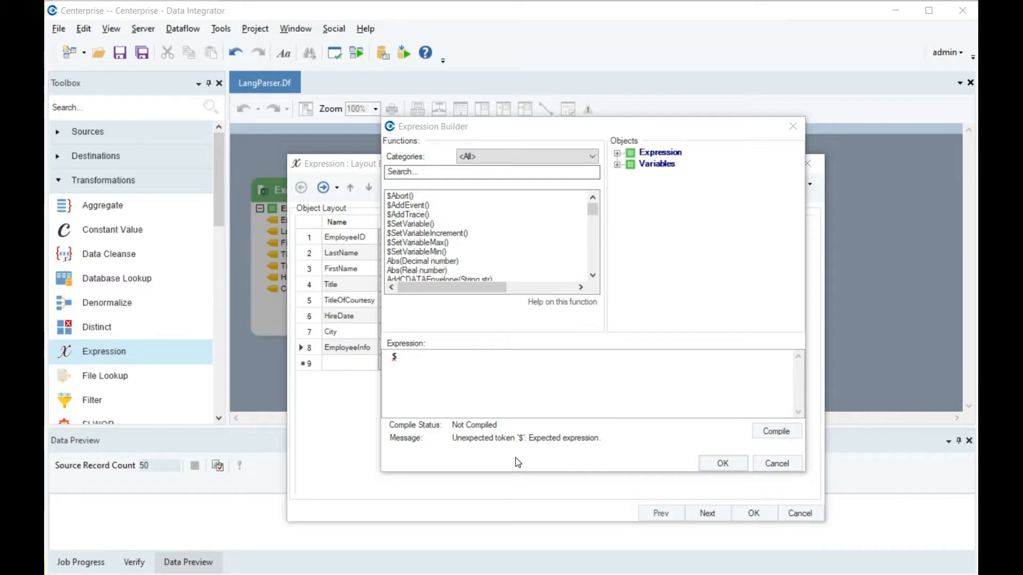
{"action": "left_click", "coordinate": [426, 362]}
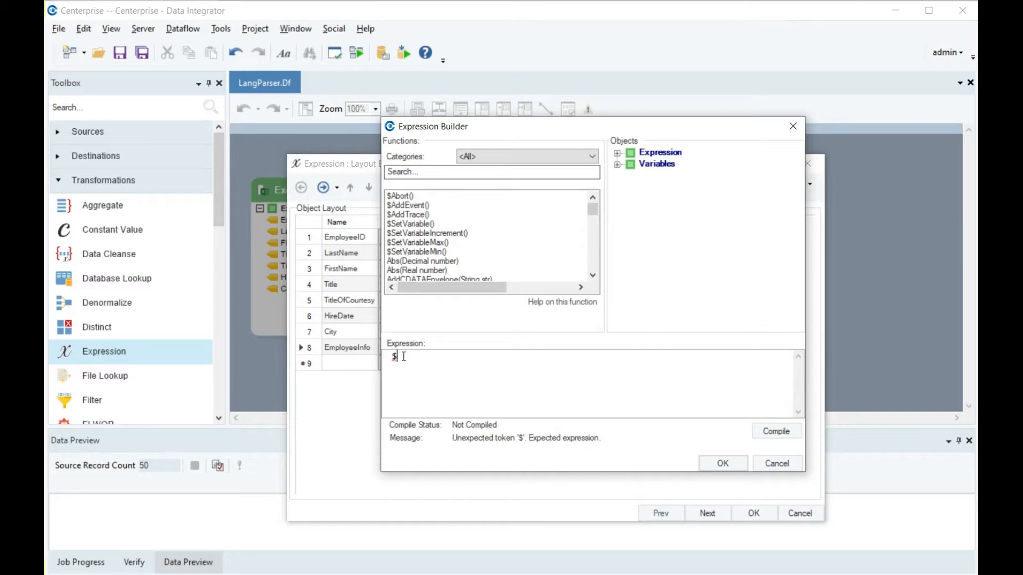
Examine the fields available to the expression: EmployeeID, LastName, FirstName, Title, TitleOfCourtesy, HireDate and City
{"action": "left_click", "coordinate": [617, 153]}
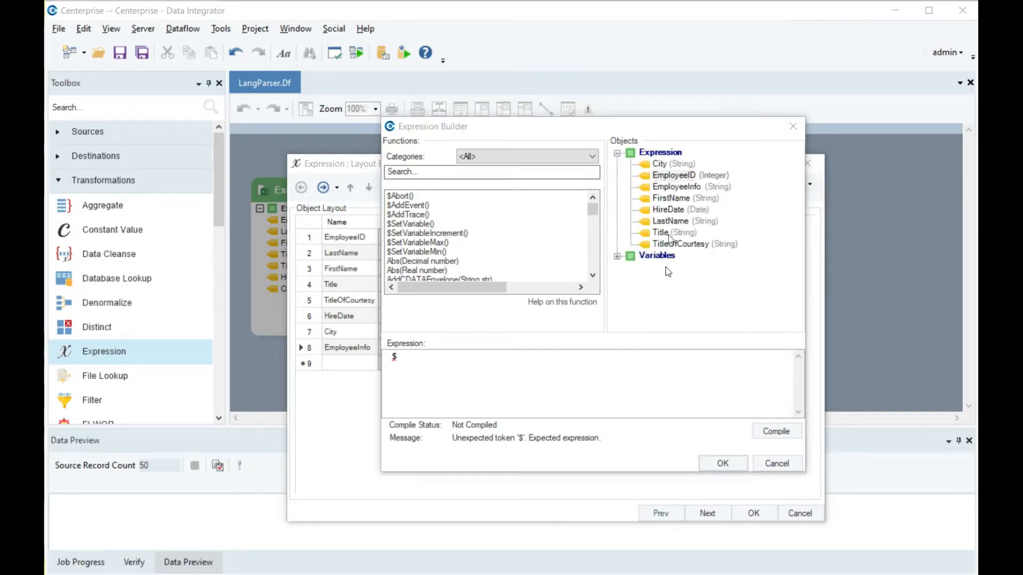
{"action": "left_click", "coordinate": [670, 176]}
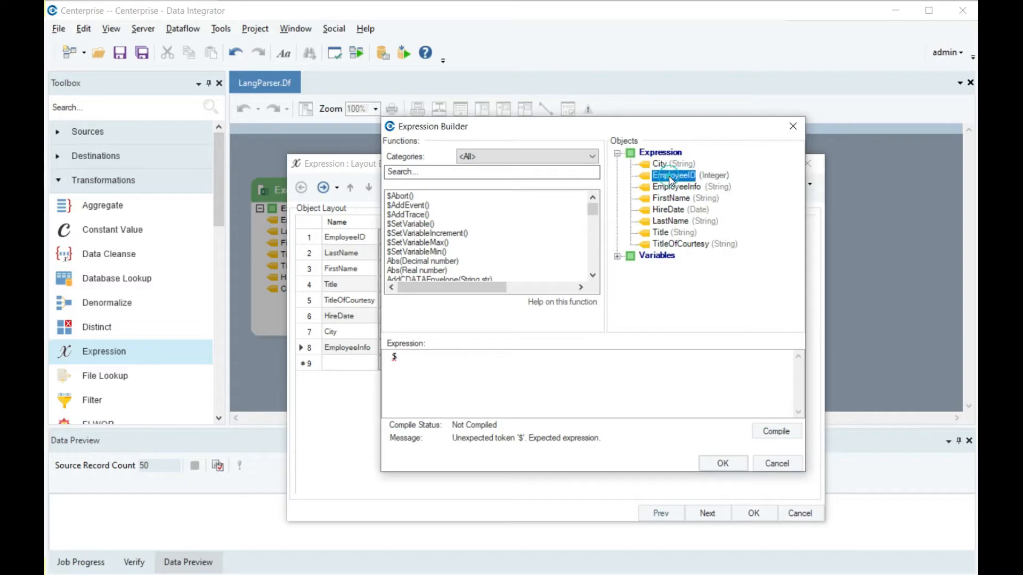
{"action": "left_click", "coordinate": [674, 221]}
{"action": "left_click", "coordinate": [676, 200]}
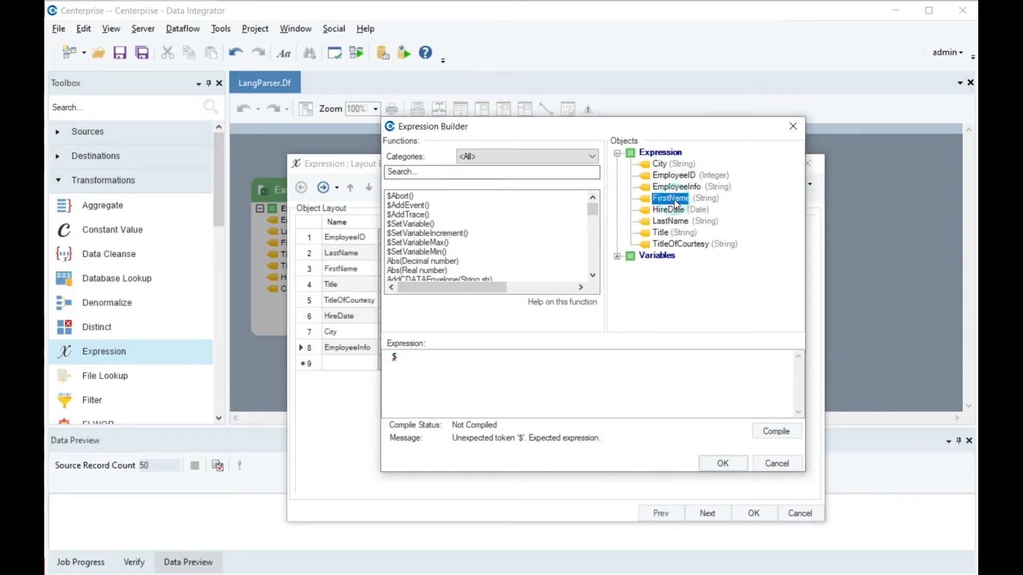
{"action": "left_click", "coordinate": [671, 234]}
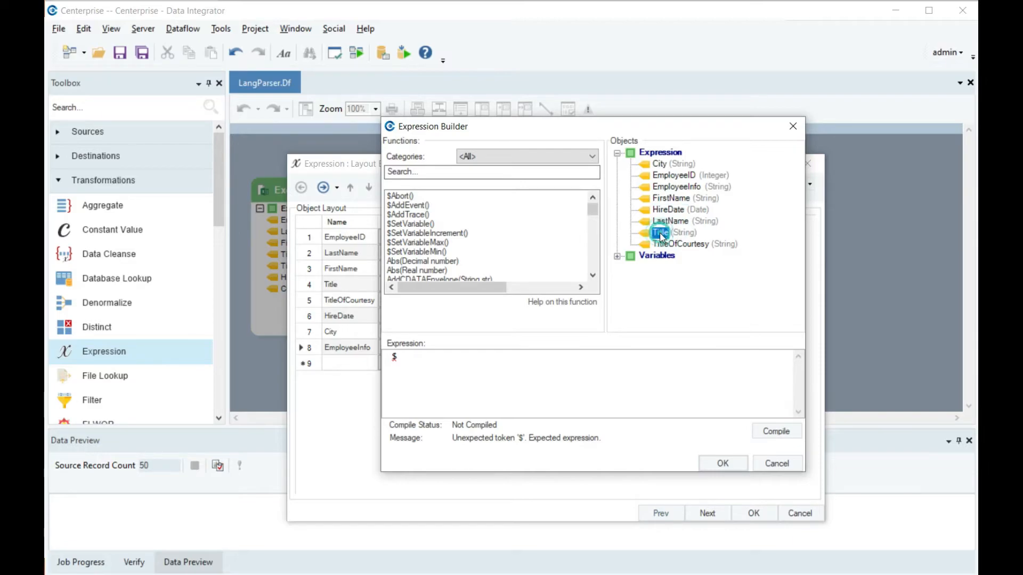
{"action": "left_click", "coordinate": [677, 244]}
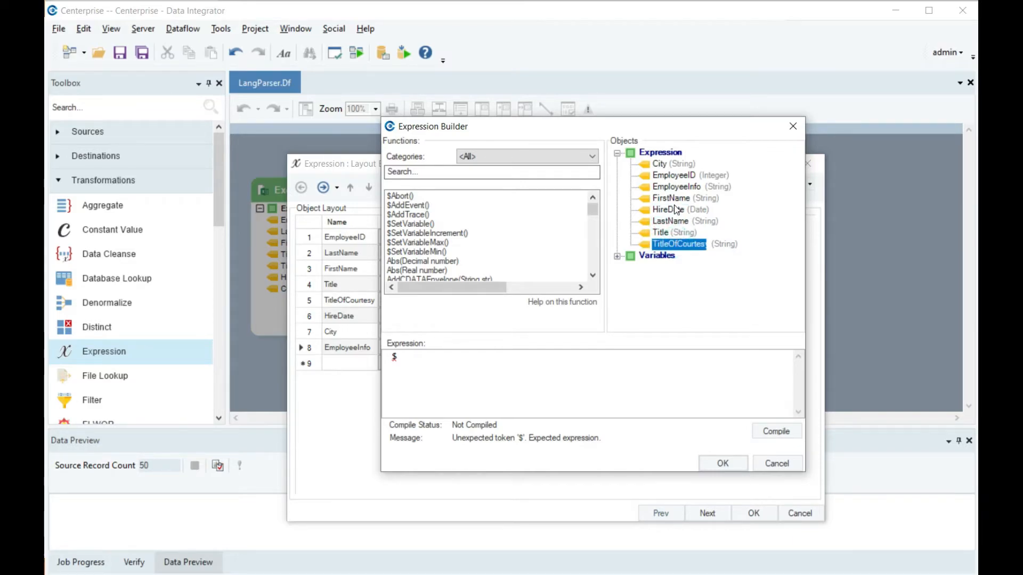
{"action": "left_click", "coordinate": [670, 210]}
{"action": "left_click", "coordinate": [666, 165]}
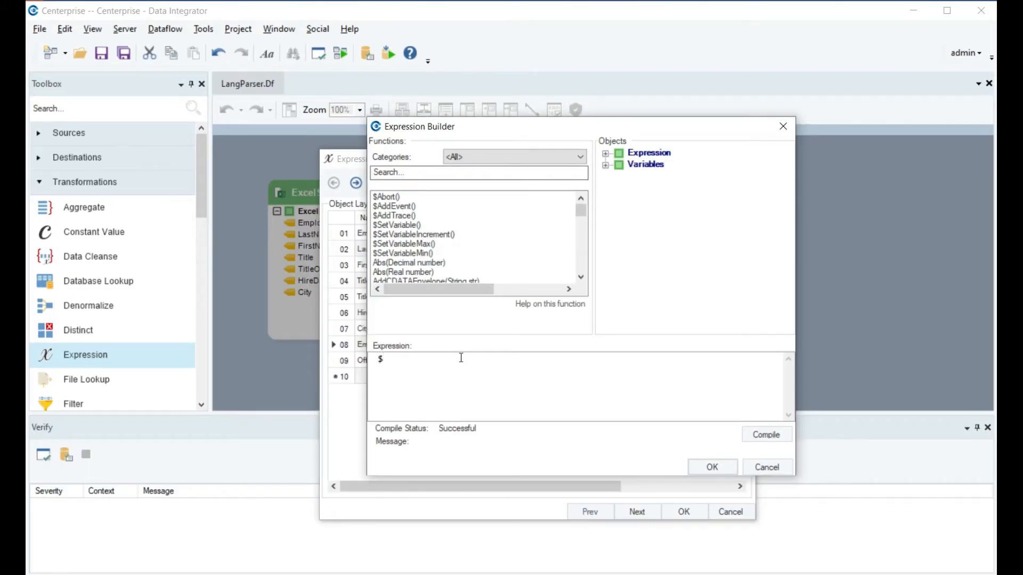
After the $, open a quoted string and insert the placeholders {TitleOfCourtesy} {FirstName} {LastName}, separated by spaces
{"action": "type", "text": "\""}
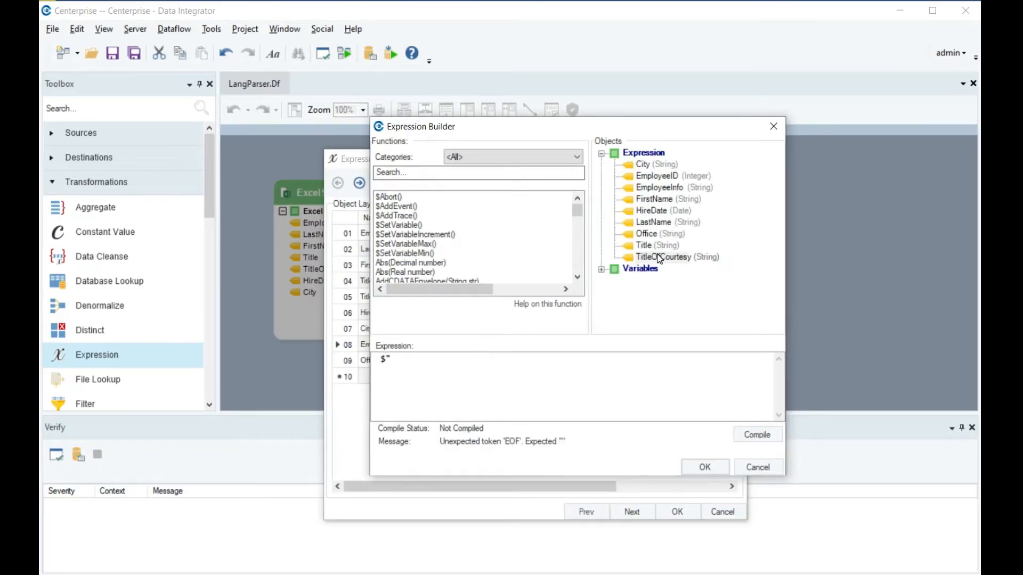
{"action": "type", "text": "{"}
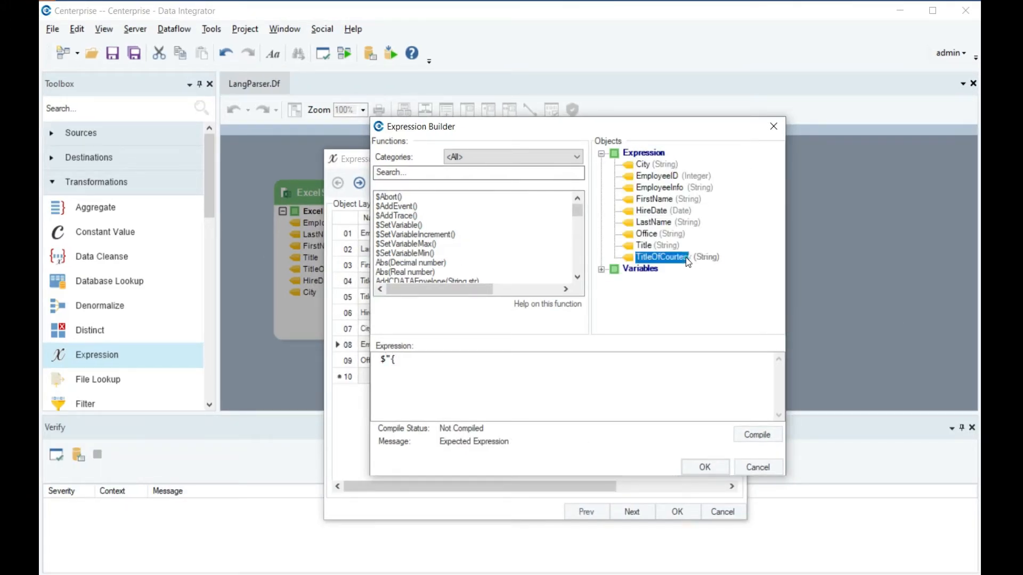
{"action": "double_click", "coordinate": [686, 258]}
{"action": "type", "text": "} {"}
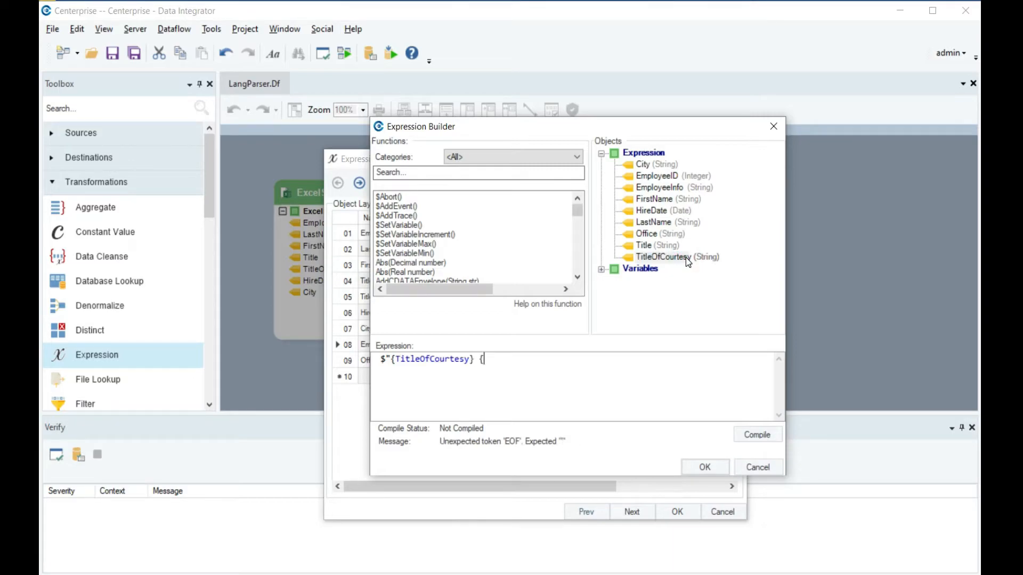
{"action": "double_click", "coordinate": [654, 201]}
{"action": "type", "text": "} {"}
{"action": "double_click", "coordinate": [654, 223]}
{"action": "type", "text": "} {LastName"}
{"action": "type", "text": " from {"}
Extend the interpolated string with the text and fields: from {City} was hired on {HireDate} and works as
{"action": "double_click", "coordinate": [644, 165]}
{"action": "type", "text": "} was hir"}
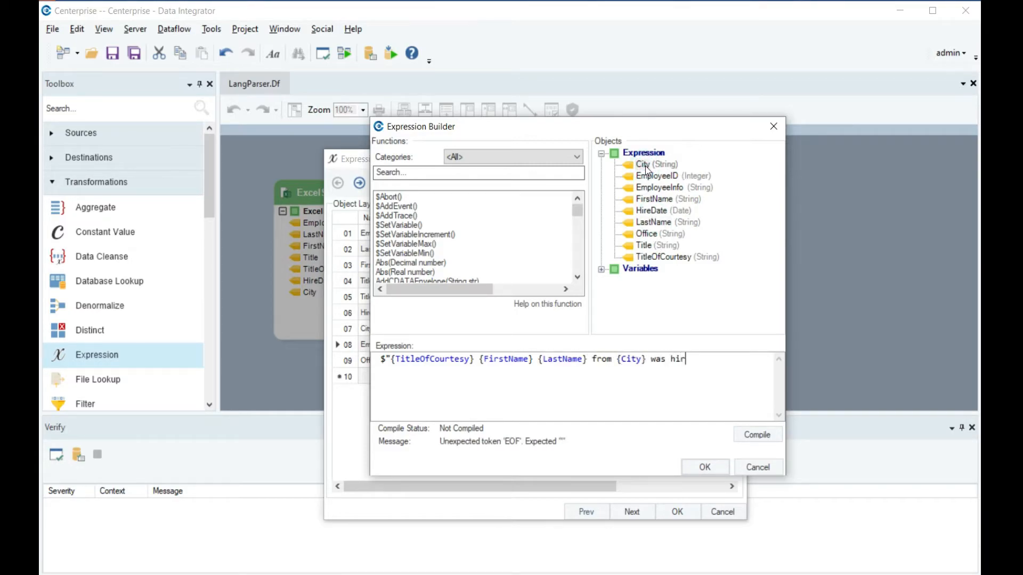
{"action": "type", "text": "ed on {"}
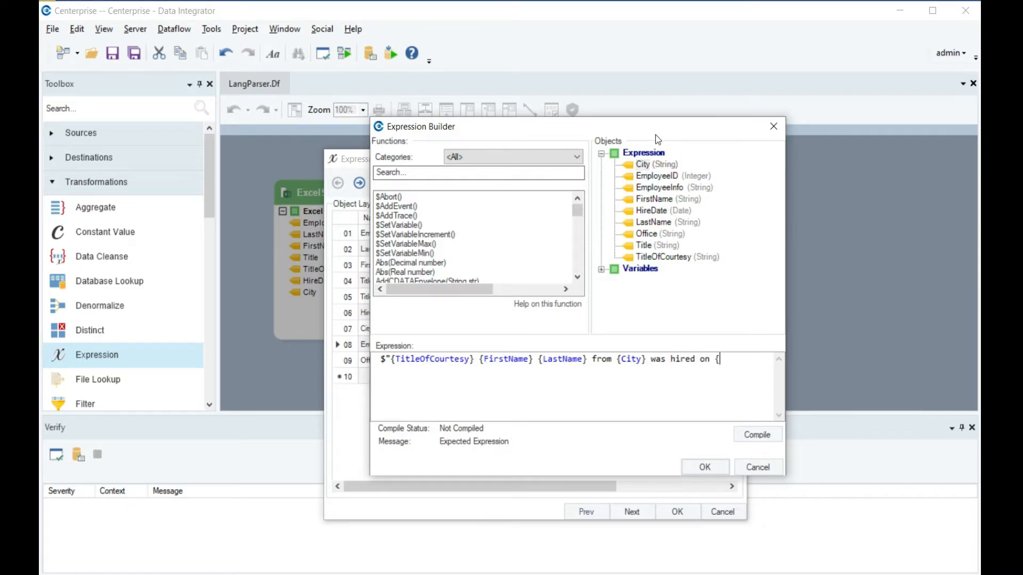
{"action": "double_click", "coordinate": [656, 216]}
{"action": "type", "text": "} and works as "}
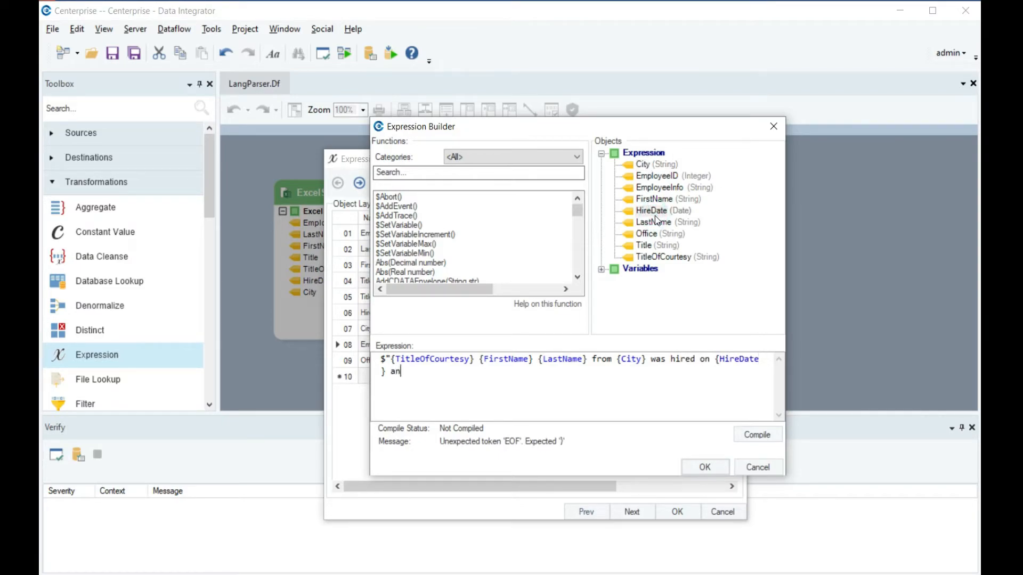
{"action": "type", "text": "{"}
Finish the string with {Title} and a closing quotation mark, and accept both the expression and the layout
{"action": "double_click", "coordinate": [648, 246]}
{"action": "type", "text": "}"}
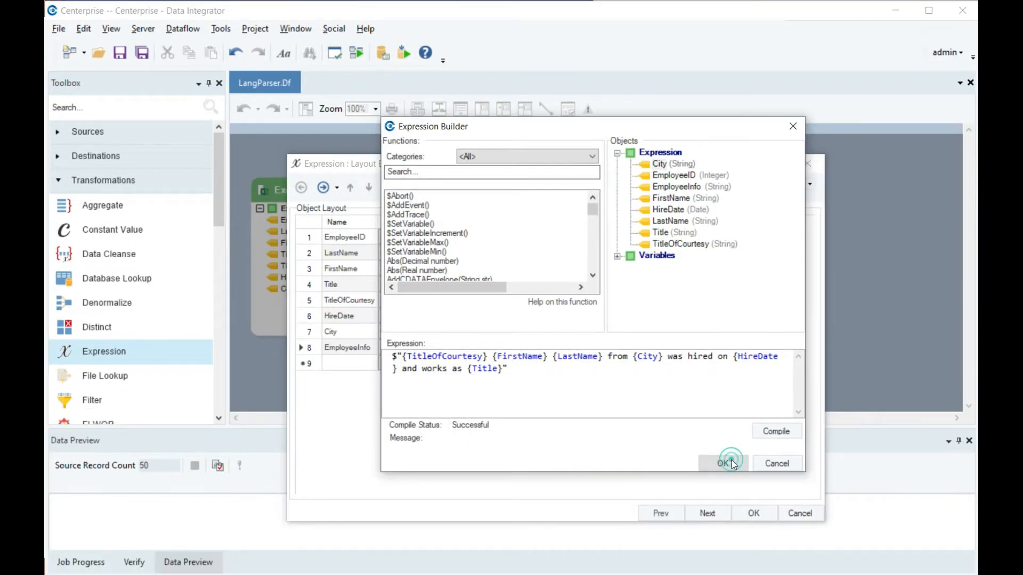
{"action": "left_click", "coordinate": [730, 460]}
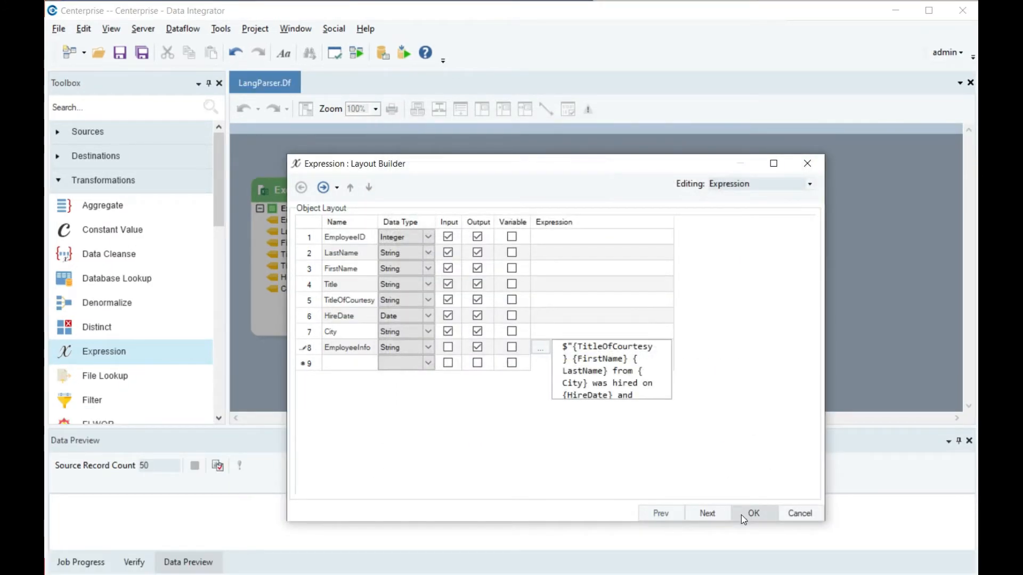
{"action": "left_click", "coordinate": [740, 513]}
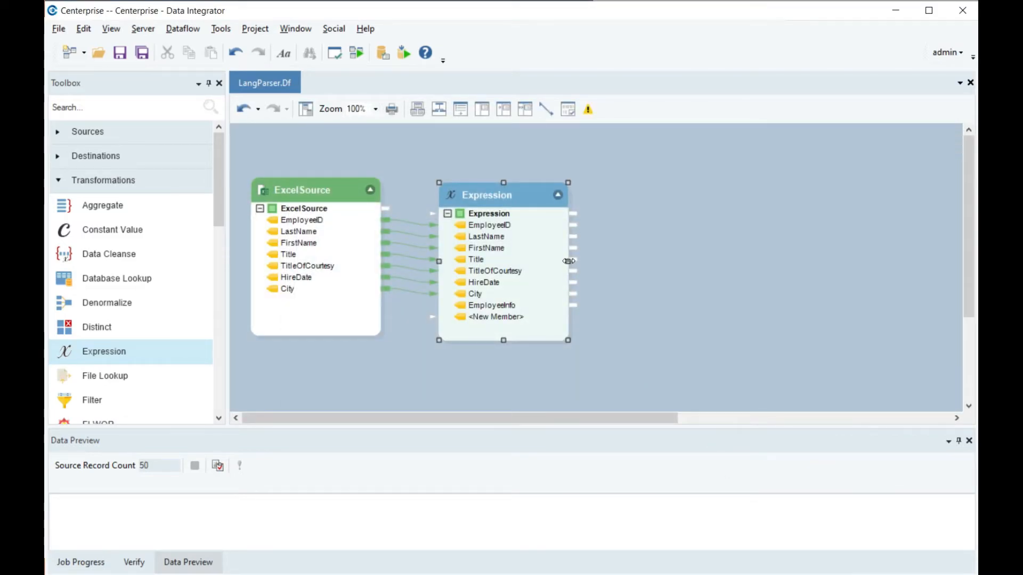
Preview the Expression transformation's output and enlarge the preview area to show all records
{"action": "left_click", "coordinate": [616, 241]}
{"action": "right_click", "coordinate": [536, 199]}
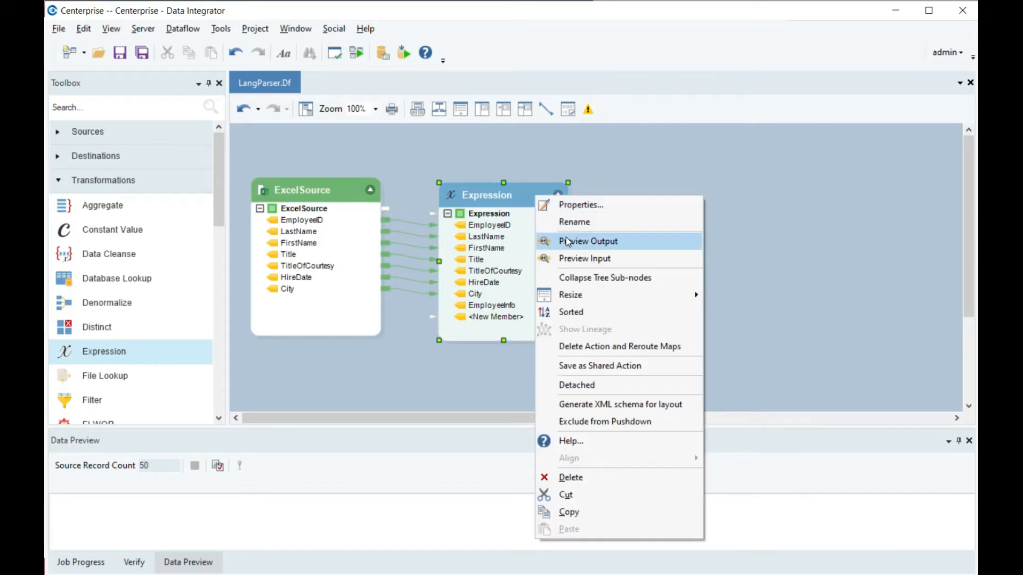
{"action": "left_click", "coordinate": [566, 238]}
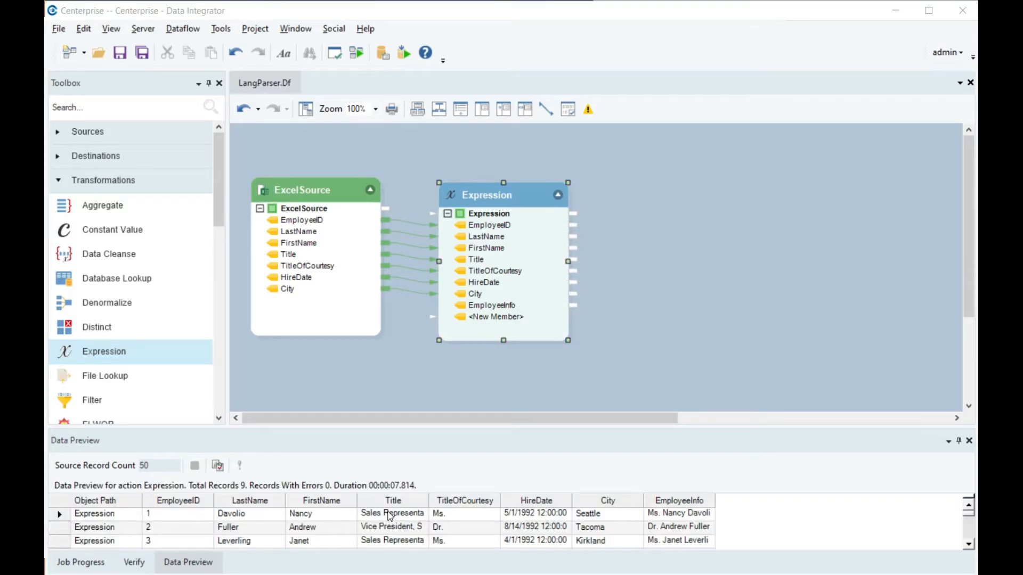
{"action": "left_click_drag", "start_coordinate": [414, 430], "coordinate": [416, 145]}
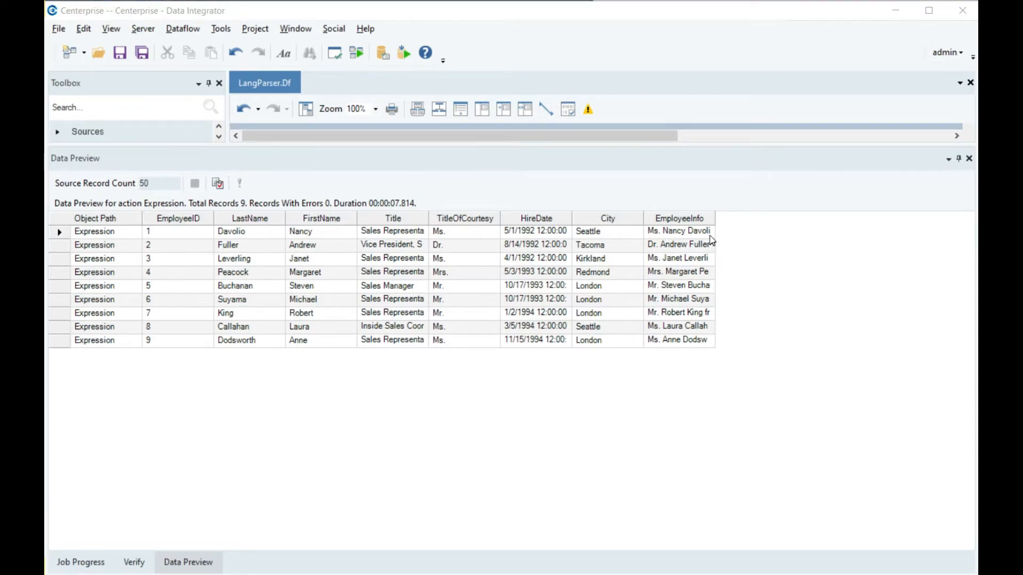
Widen the EmployeeInfo column in the data preview to read the complete interpolated sentences
{"action": "left_click_drag", "start_coordinate": [714, 231], "coordinate": [967, 220]}
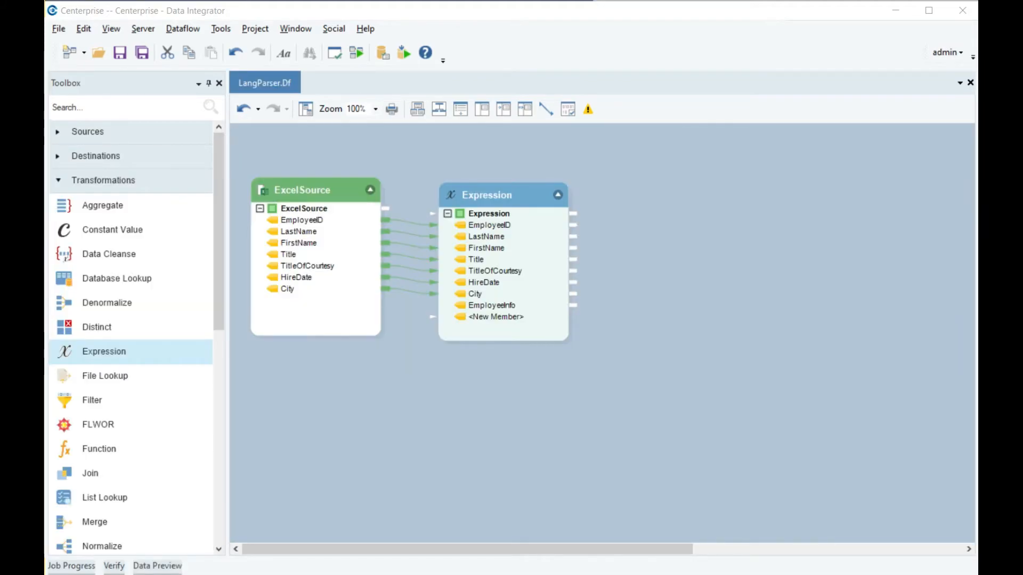
Add an output field named Office with the String data type to the Expression transformation's layout
{"action": "double_click", "coordinate": [531, 193]}
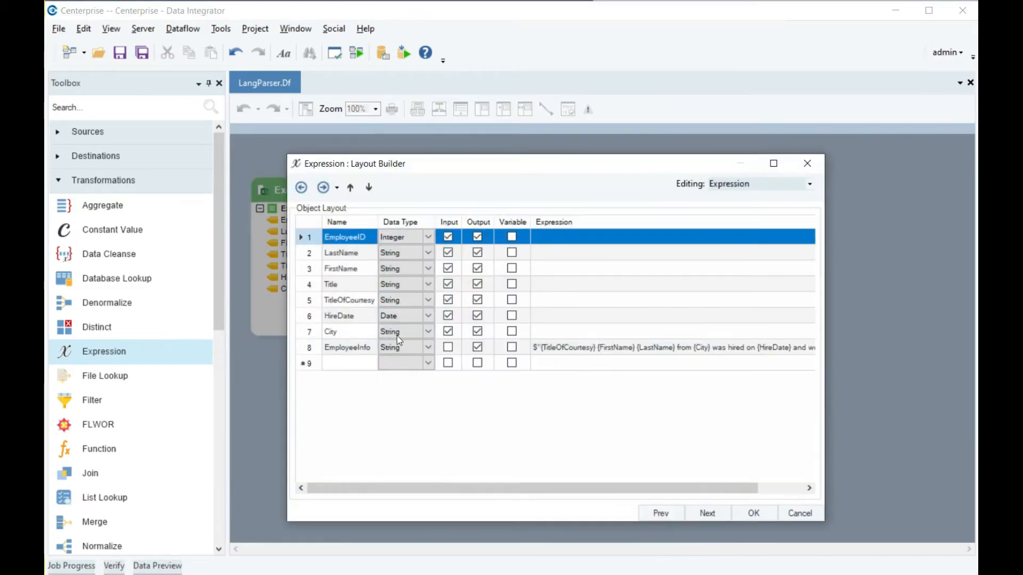
{"action": "left_click", "coordinate": [369, 363]}
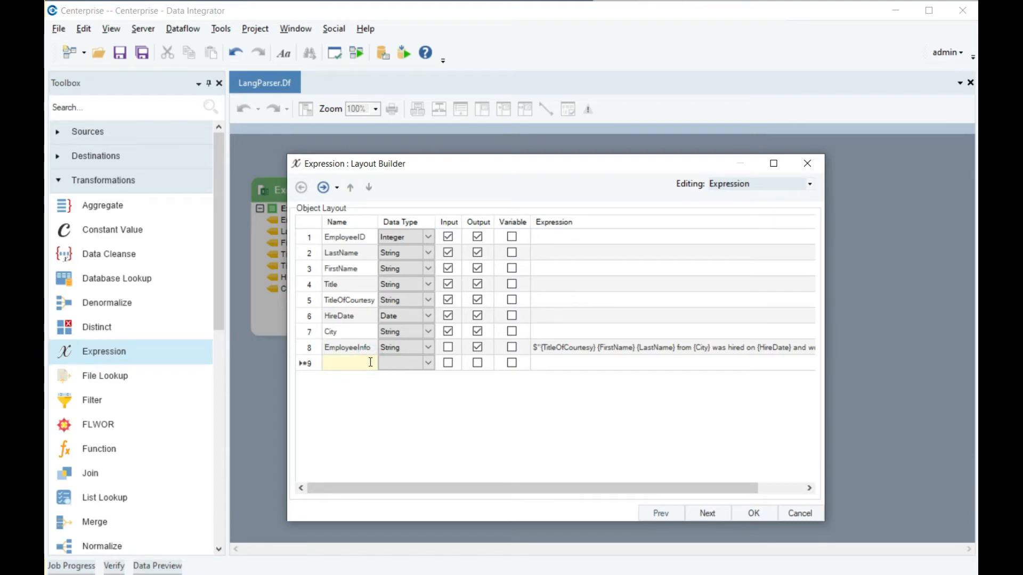
{"action": "type", "text": "O"}
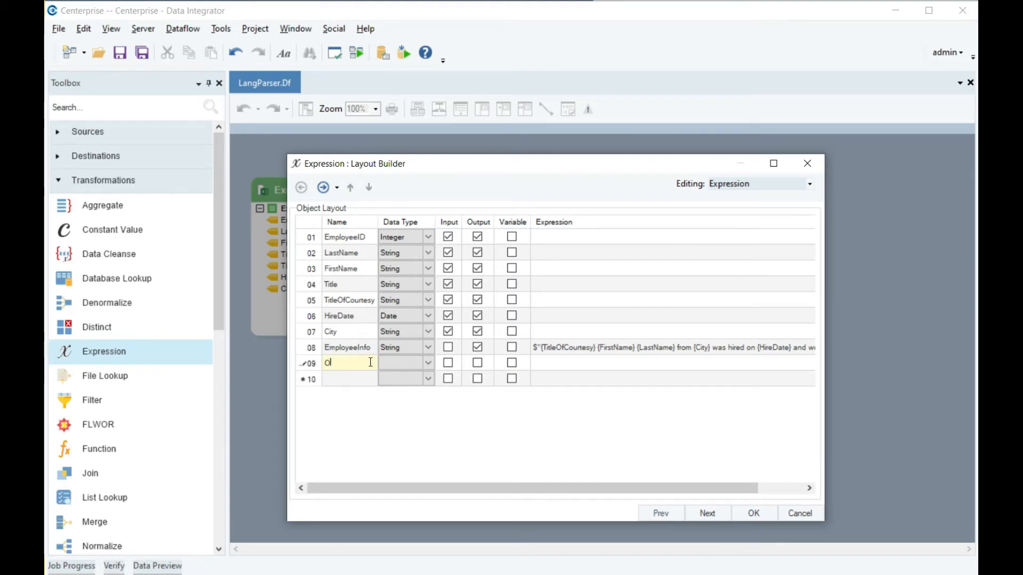
{"action": "type", "text": "ffice"}
{"action": "left_click", "coordinate": [478, 363]}
{"action": "left_click", "coordinate": [429, 362]}
{"action": "left_click", "coordinate": [429, 362]}
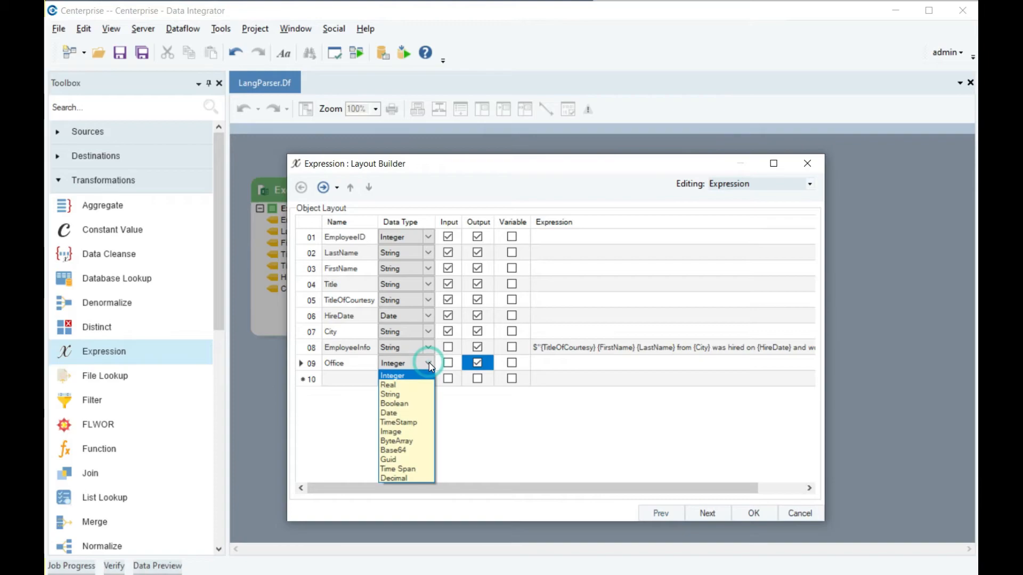
{"action": "left_click", "coordinate": [415, 395]}
{"action": "left_click", "coordinate": [570, 434]}
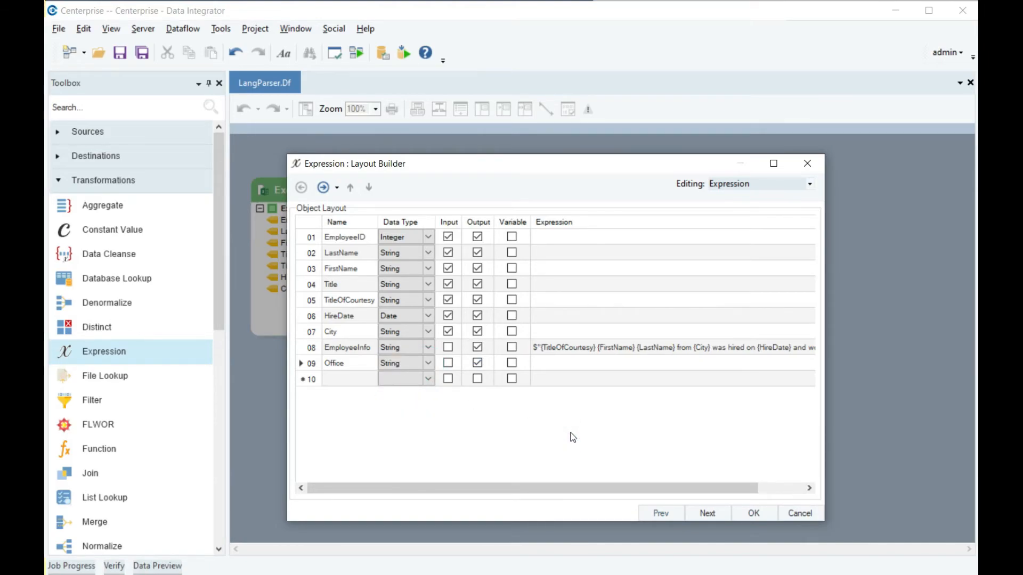
Open the Office field's expression in the Expression Builder and begin a verbatim string with @
{"action": "left_click", "coordinate": [573, 366]}
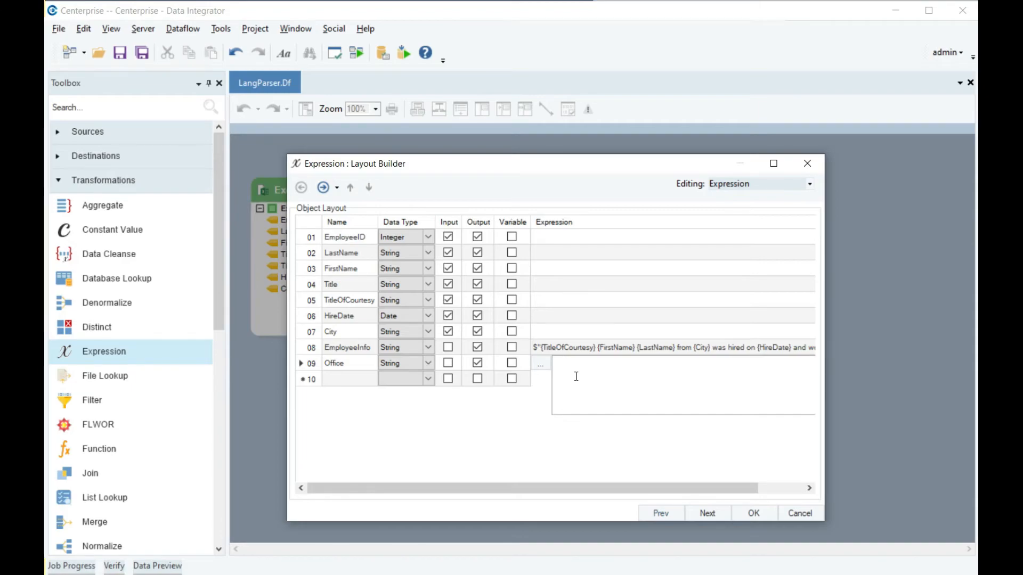
{"action": "left_click", "coordinate": [545, 365]}
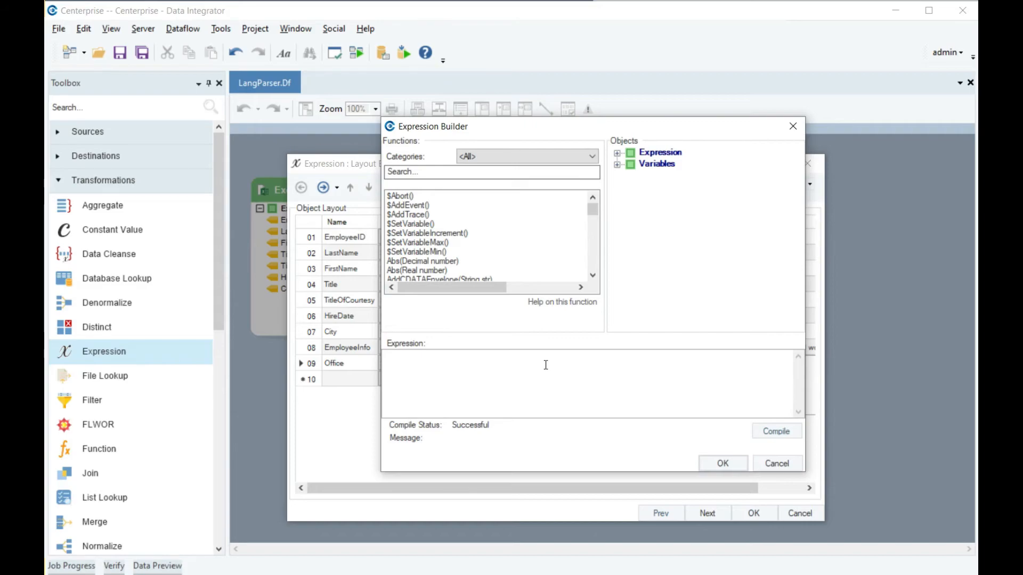
{"action": "left_click", "coordinate": [545, 365]}
{"action": "type", "text": "@"}
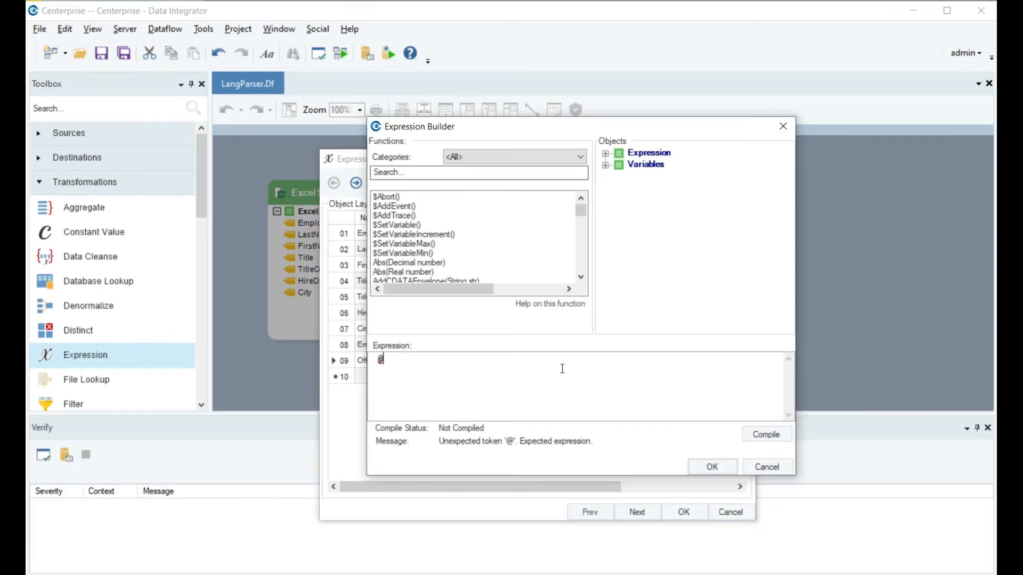
After the @, enter a quoted two-line string with Head Office above the office's street address, and accept the expression and layout
{"action": "type", "text": "\"H"}
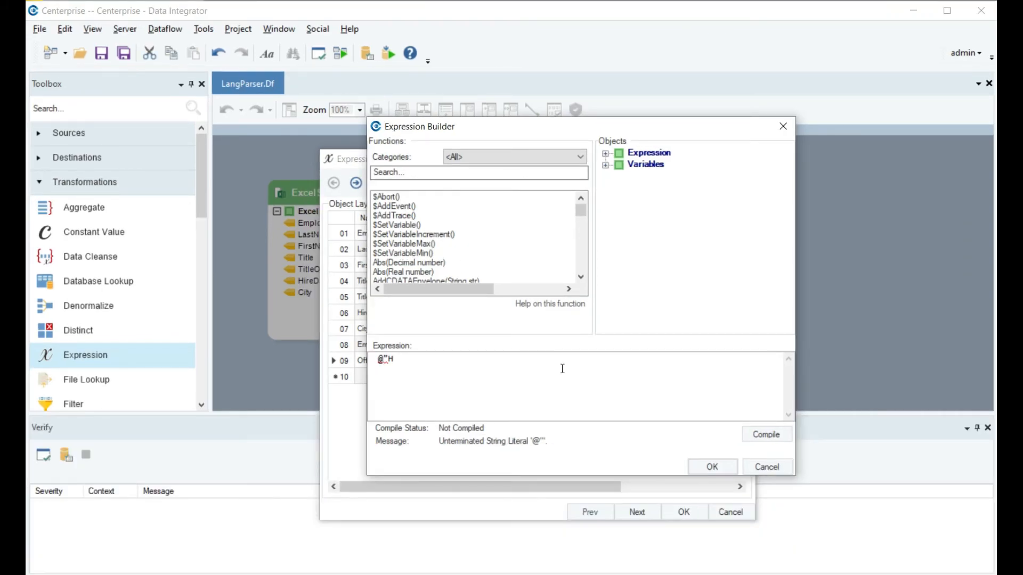
{"action": "type", "text": "ead office"}
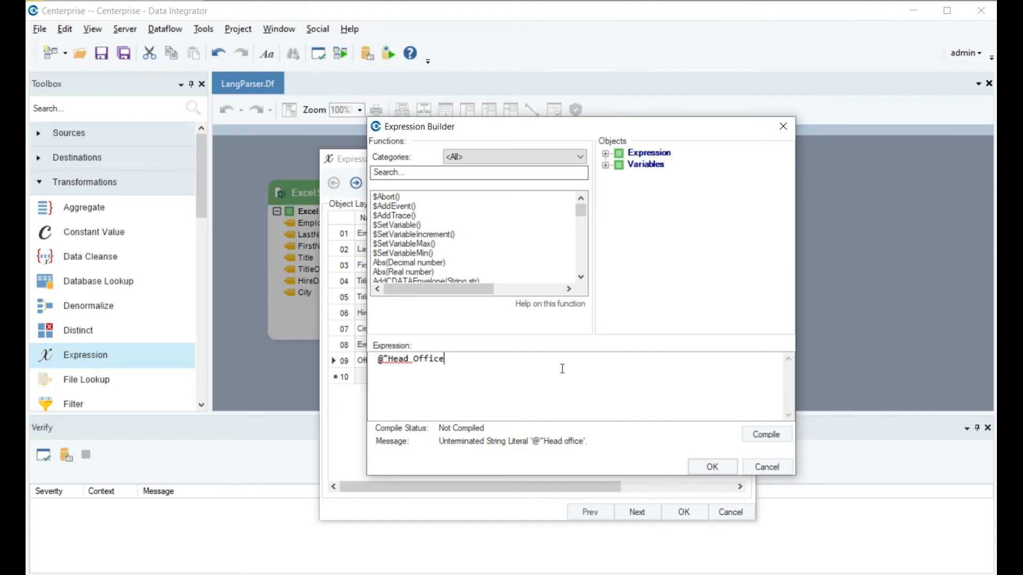
{"action": "type", "text": "North Street, 301, San Fransico"}
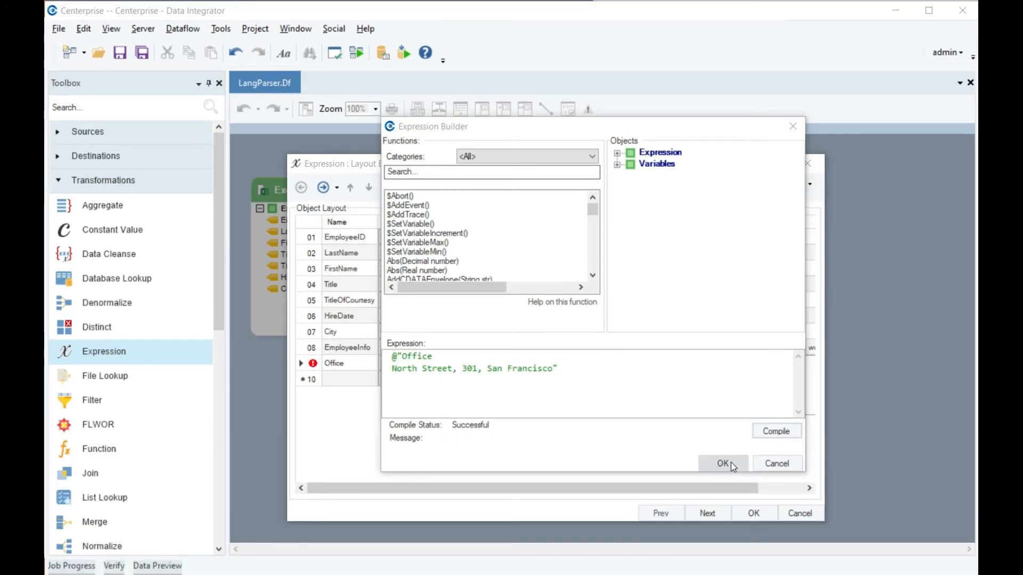
{"action": "left_click", "coordinate": [731, 462]}
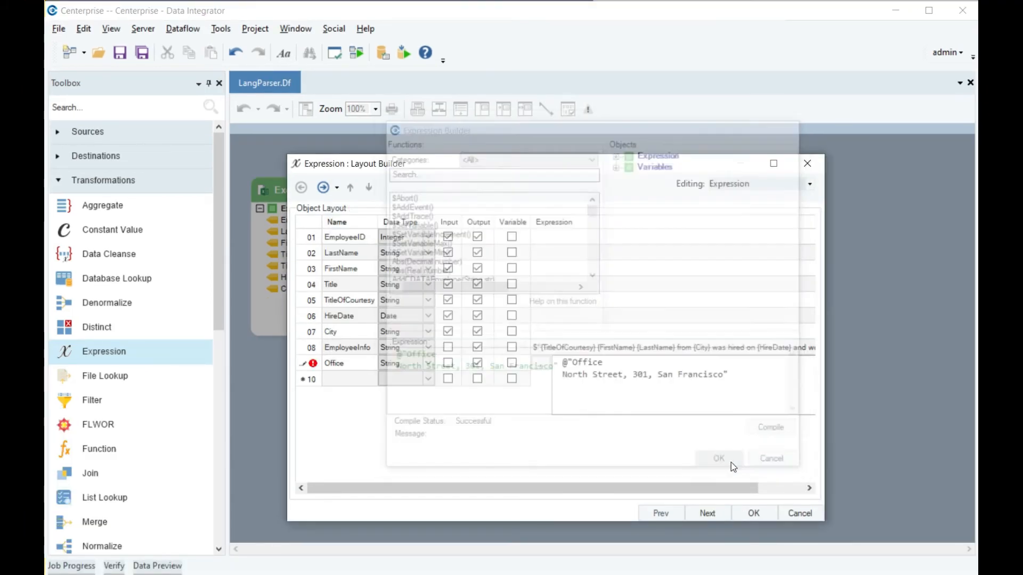
{"action": "left_click", "coordinate": [751, 512]}
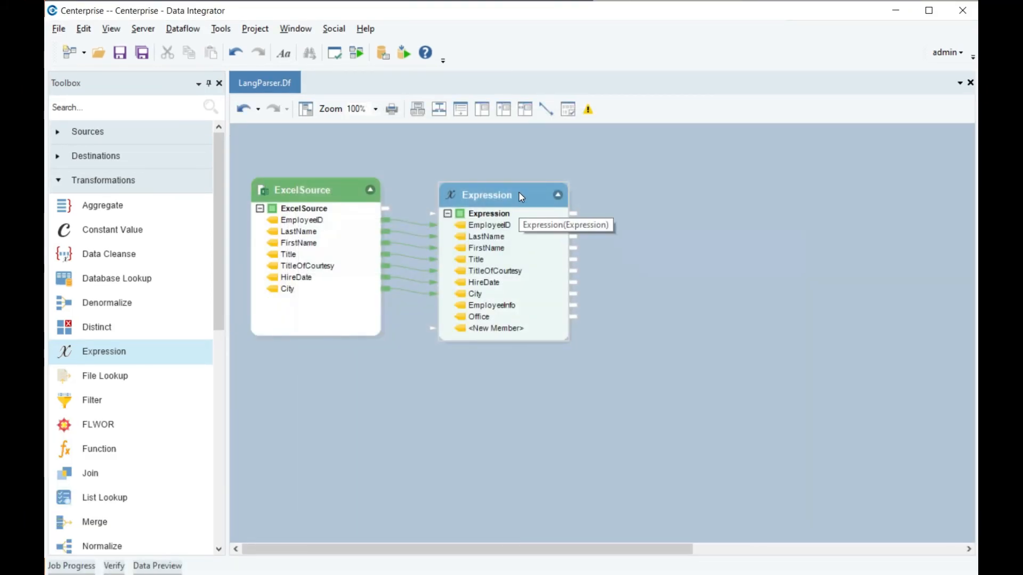
Preview the Expression transformation's output and pin the preview pane to check the Office field
{"action": "right_click", "coordinate": [519, 197]}
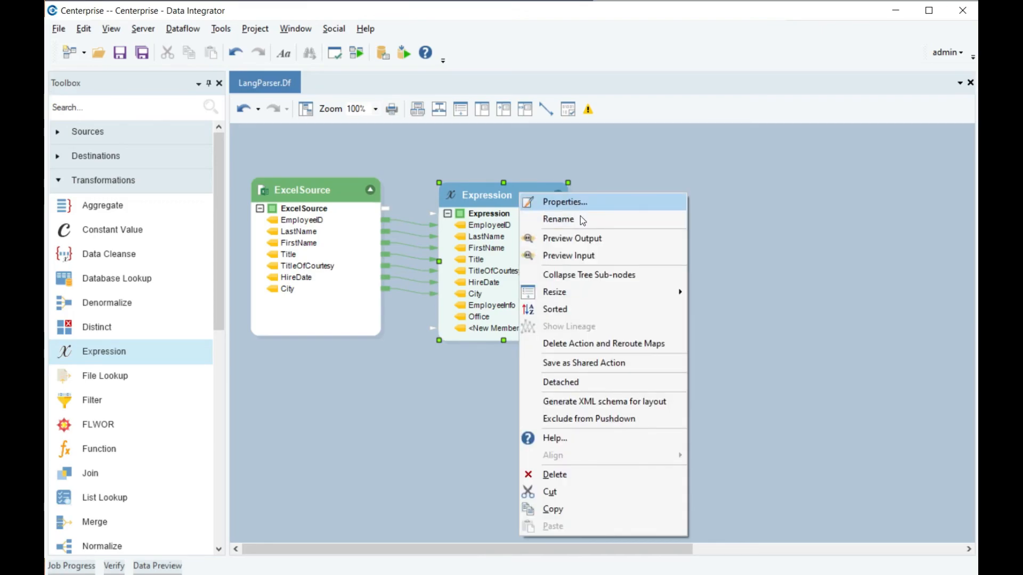
{"action": "left_click", "coordinate": [589, 239]}
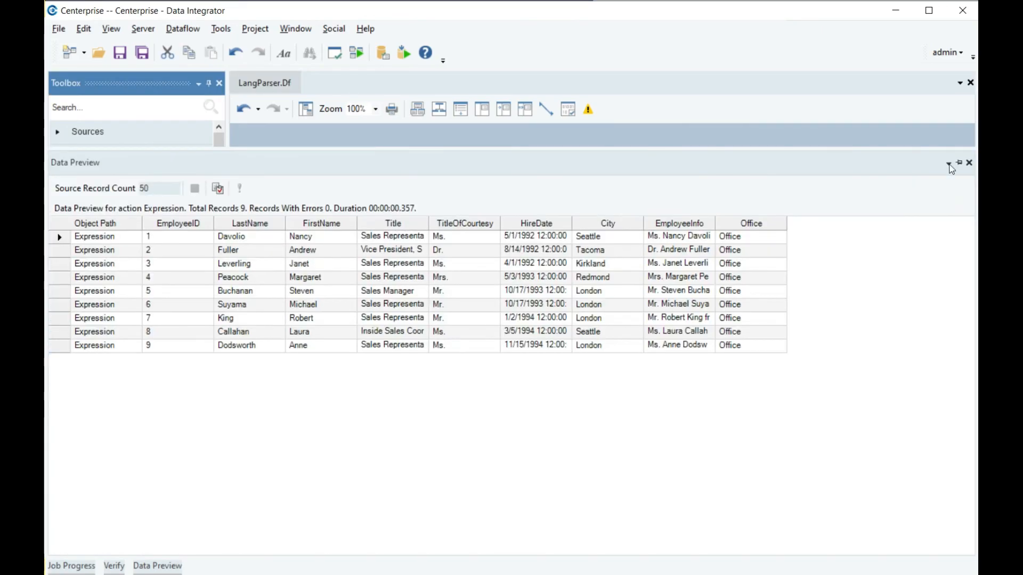
{"action": "left_click", "coordinate": [959, 163]}
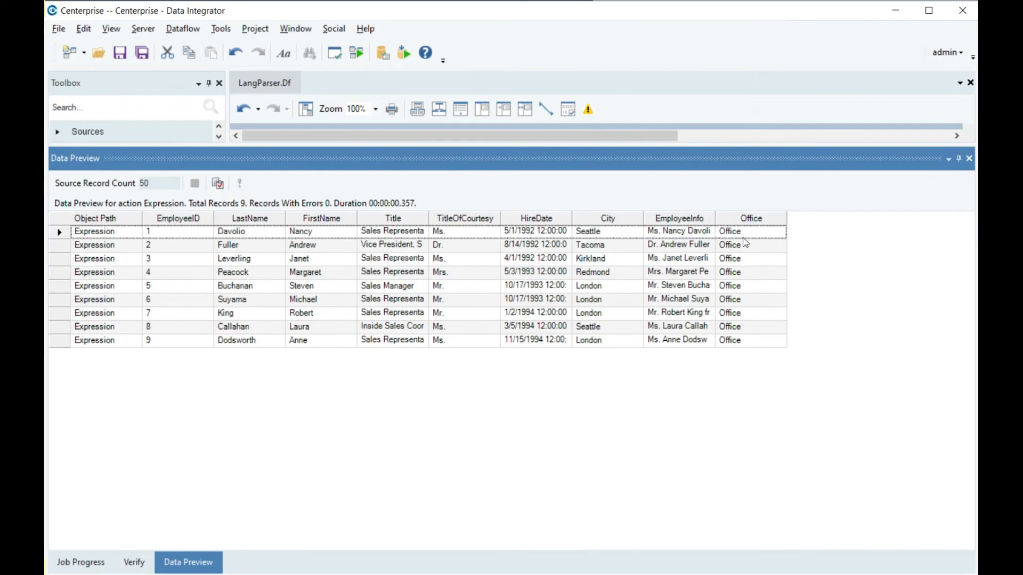